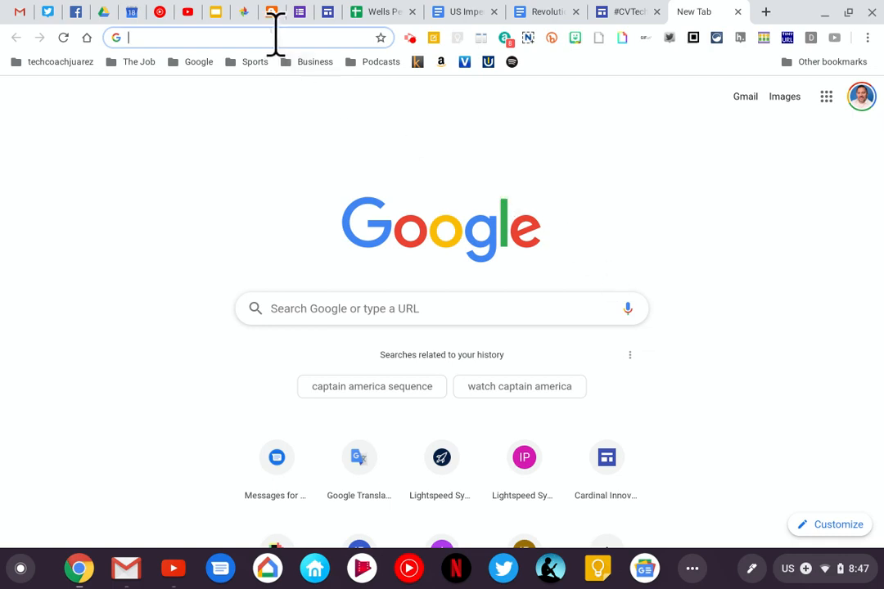
# Open the shared test score spreadsheet at tinyurl.com/sheetslevel2
pyautogui.write('tin')
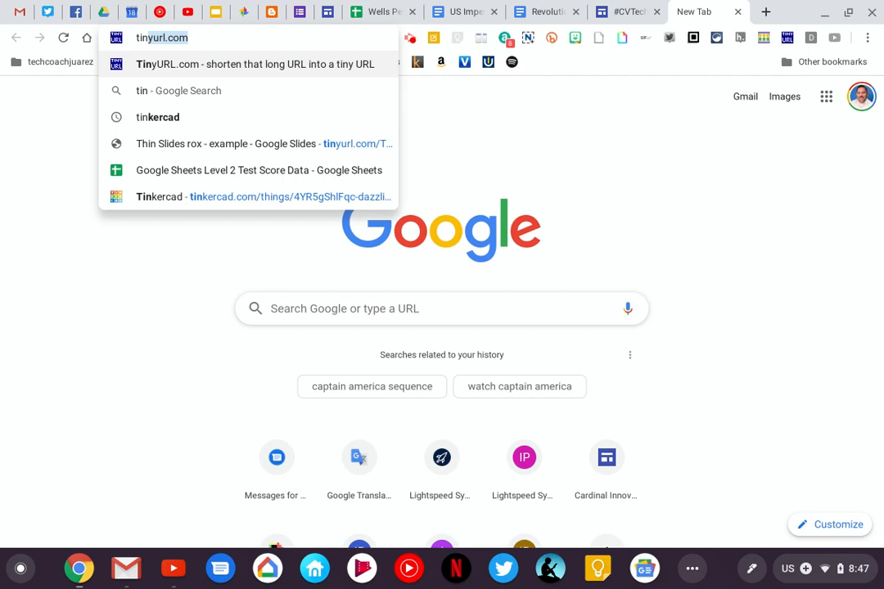
pyautogui.press('Right')
pyautogui.write('/')
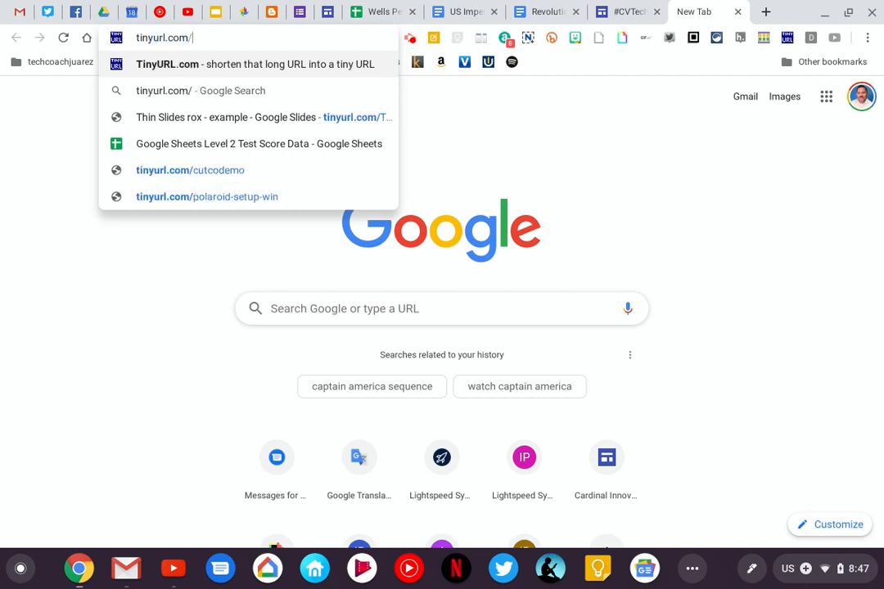
pyautogui.write('sheetslevel2')
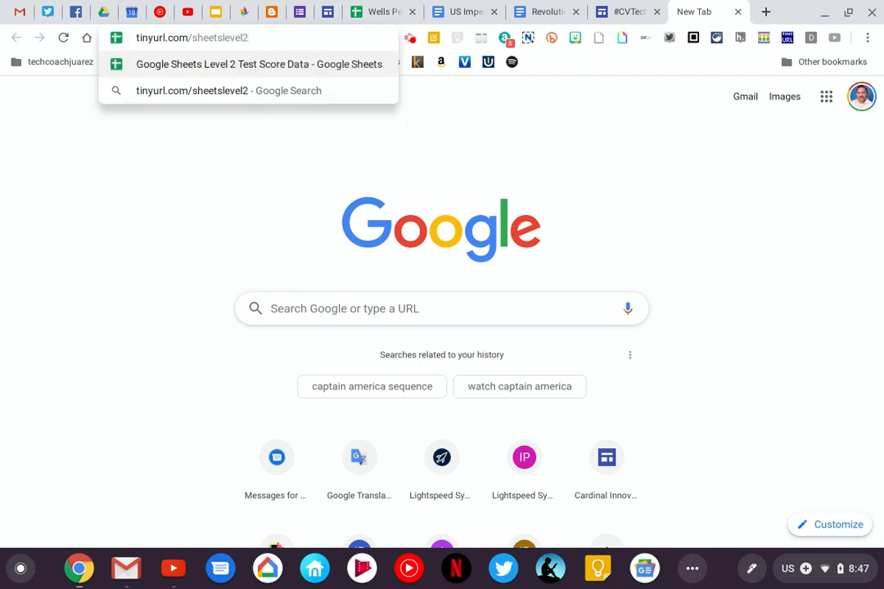
pyautogui.press('Return')
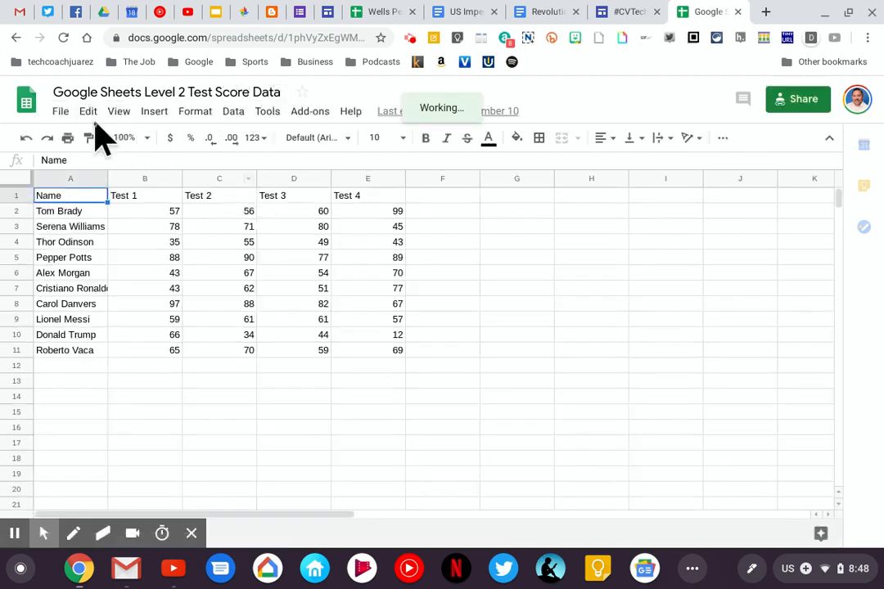
# Make a copy of the test score spreadsheet, keeping the suggested name and folder
pyautogui.click(71, 115)
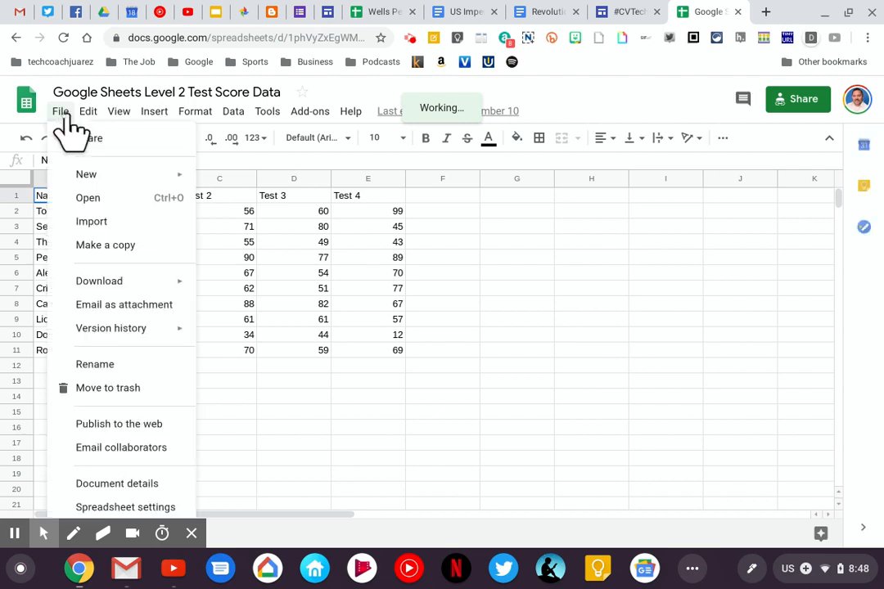
pyautogui.click(101, 246)
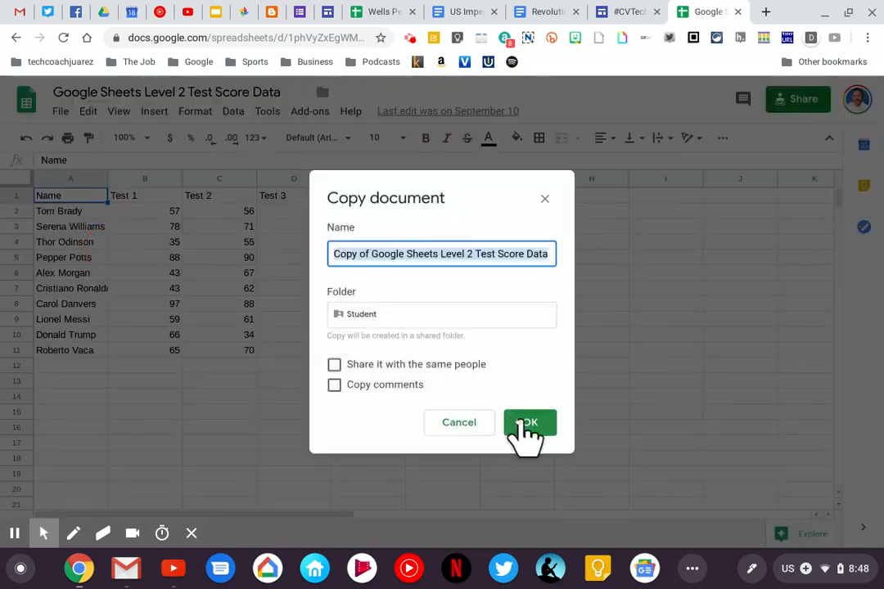
pyautogui.click(524, 422)
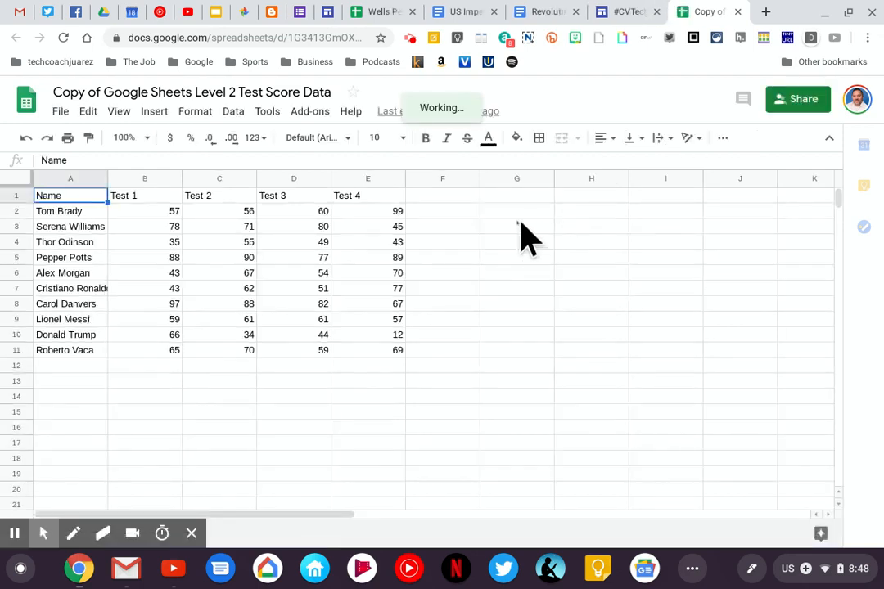
# Rename the copied spreadsheet as Google Sheets Level 2
pyautogui.click(174, 91)
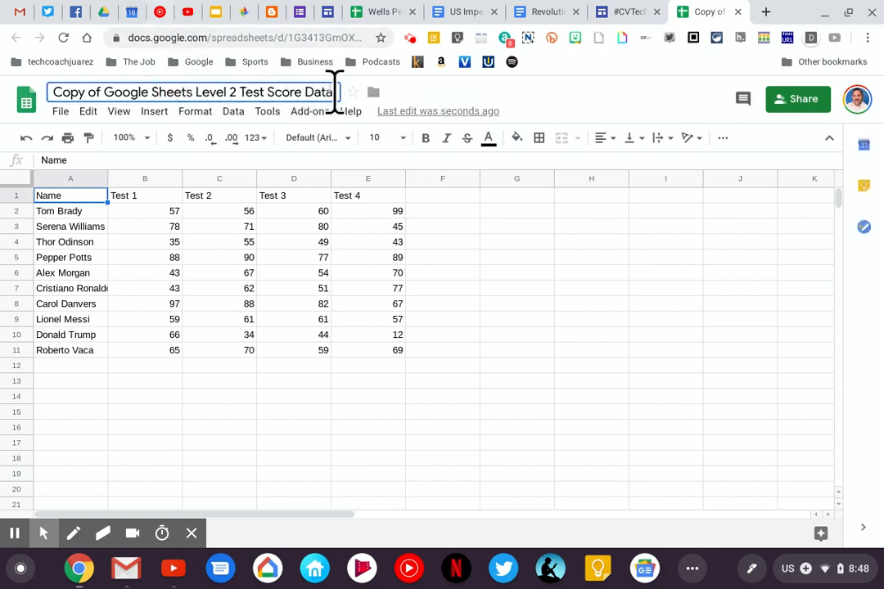
pyautogui.press('BackSpace')
pyautogui.press('BackSpace')
pyautogui.press('BackSpace')
pyautogui.press('BackSpace')
pyautogui.press('BackSpace')
pyautogui.press('BackSpace')
pyautogui.press('BackSpace')
pyautogui.press('BackSpace')
pyautogui.press('BackSpace')
pyautogui.press('BackSpace')
pyautogui.press('BackSpace')
pyautogui.press('BackSpace')
pyautogui.press('BackSpace')
pyautogui.press('BackSpace')
pyautogui.press('BackSpace')
pyautogui.press('BackSpace')
pyautogui.press('BackSpace')
pyautogui.press('BackSpace')
pyautogui.press('BackSpace')
pyautogui.press('BackSpace')
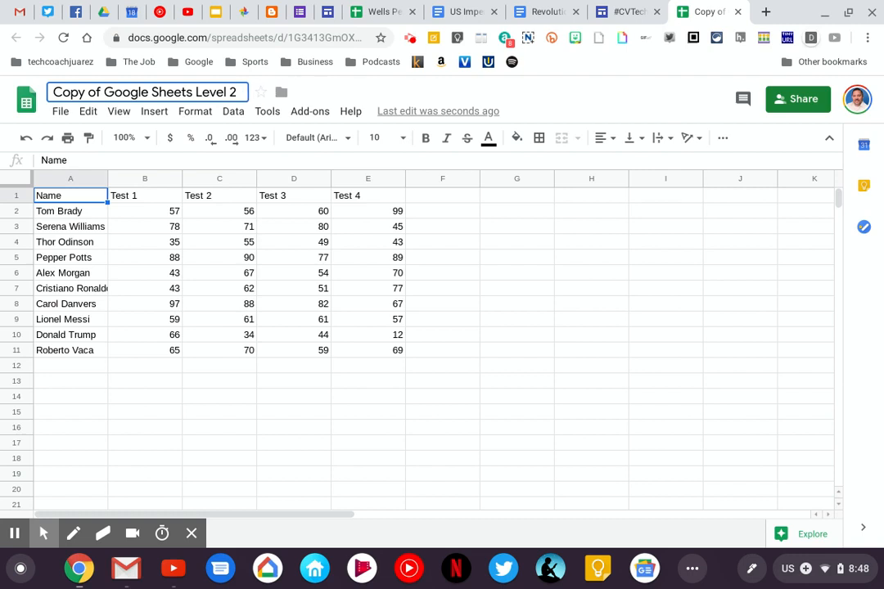
pyautogui.press('BackSpace')
pyautogui.press('BackSpace')
pyautogui.press('BackSpace')
pyautogui.press('BackSpace')
pyautogui.press('BackSpace')
pyautogui.press('BackSpace')
pyautogui.press('BackSpace')
pyautogui.press('BackSpace')
pyautogui.press('BackSpace')
pyautogui.press('BackSpace')
pyautogui.press('BackSpace')
pyautogui.press('BackSpace')
pyautogui.press('BackSpace')
pyautogui.press('BackSpace')
pyautogui.press('BackSpace')
pyautogui.press('BackSpace')
pyautogui.press('BackSpace')
pyautogui.press('BackSpace')
pyautogui.press('BackSpace')
pyautogui.press('BackSpace')
pyautogui.write('Google ')
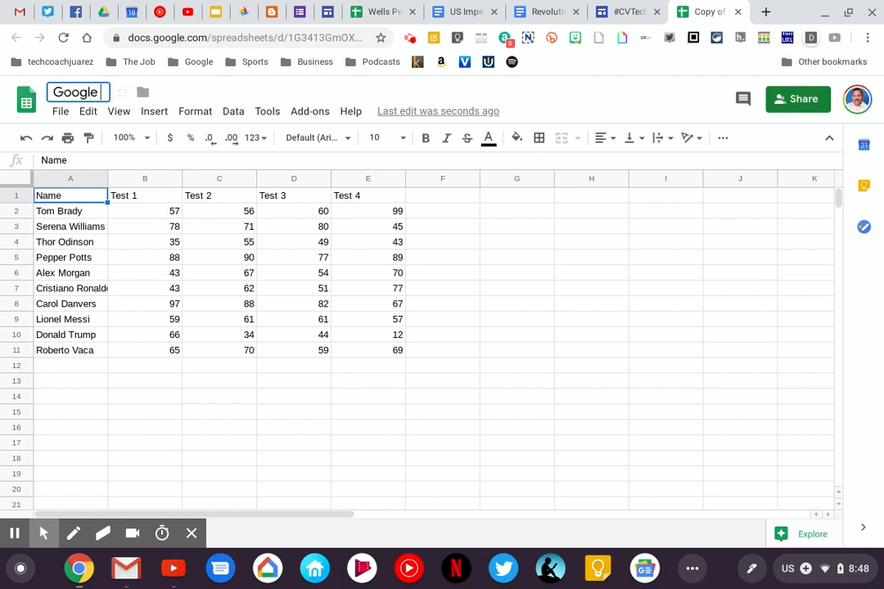
pyautogui.write('Sheets Level 2')
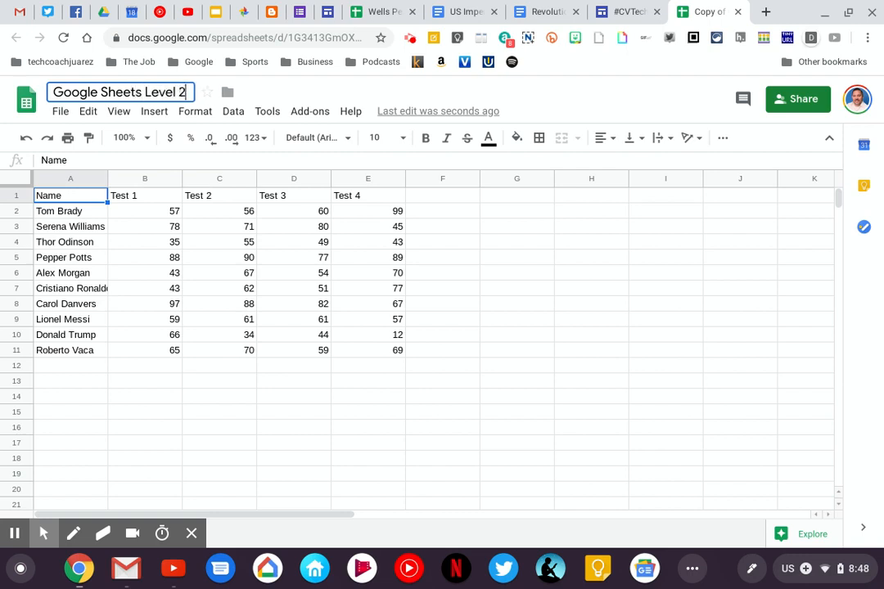
pyautogui.press('Return')
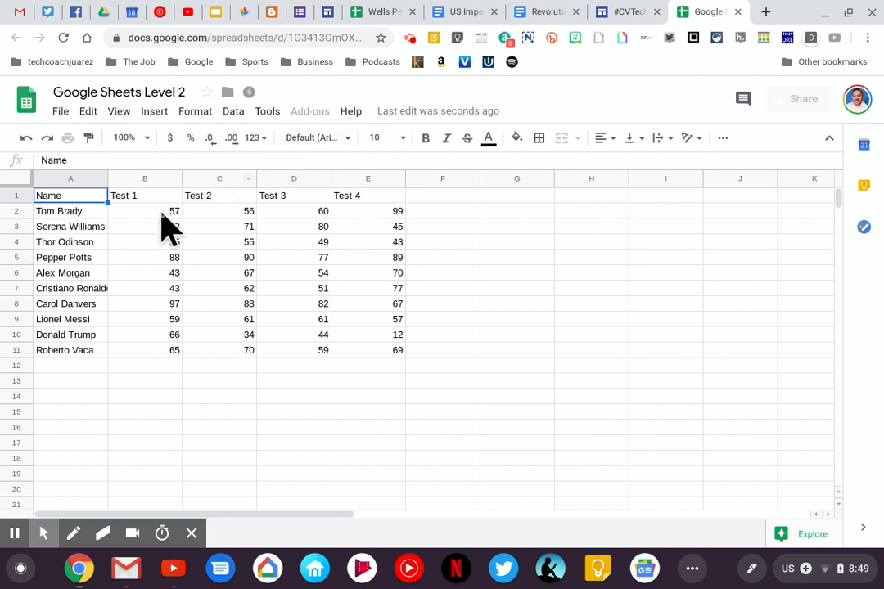
# Total the Test 1 scores in B2:B11 with the SUM function, placing the result in B12
pyautogui.moveTo(161, 215); pyautogui.dragTo(161, 347)
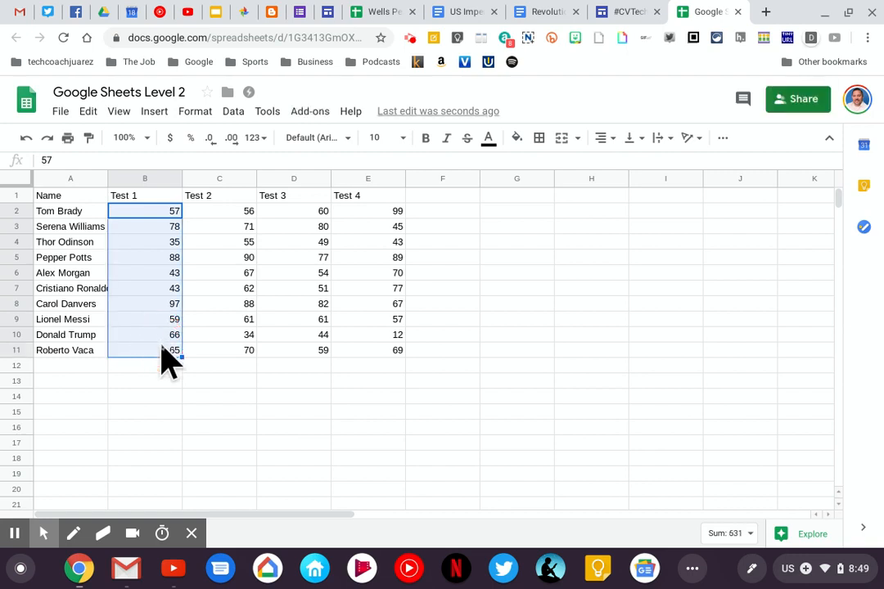
pyautogui.click(722, 141)
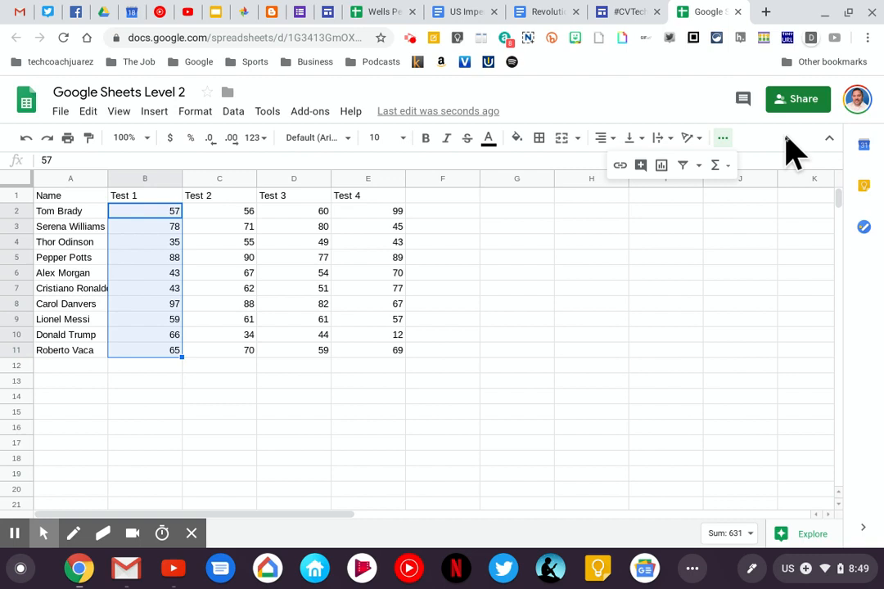
pyautogui.click(720, 172)
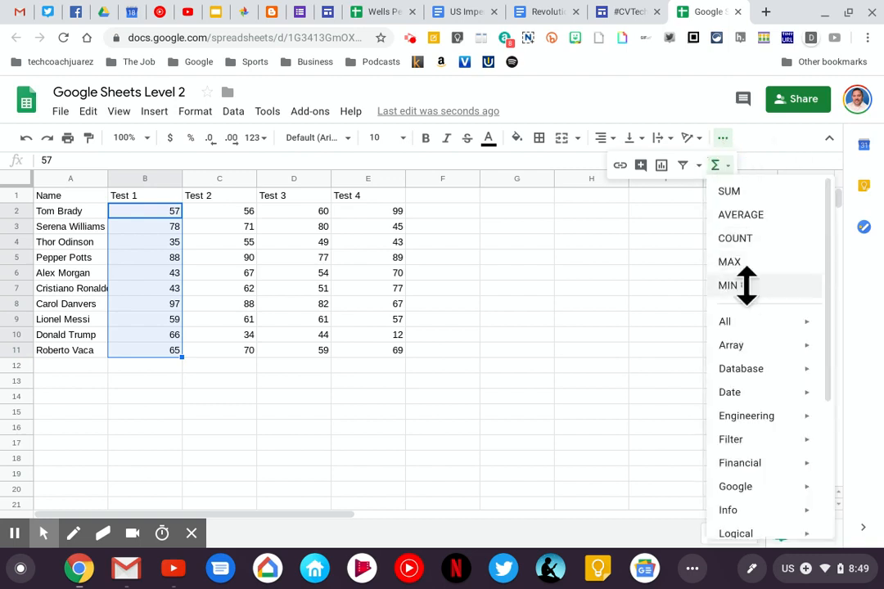
pyautogui.click(748, 195)
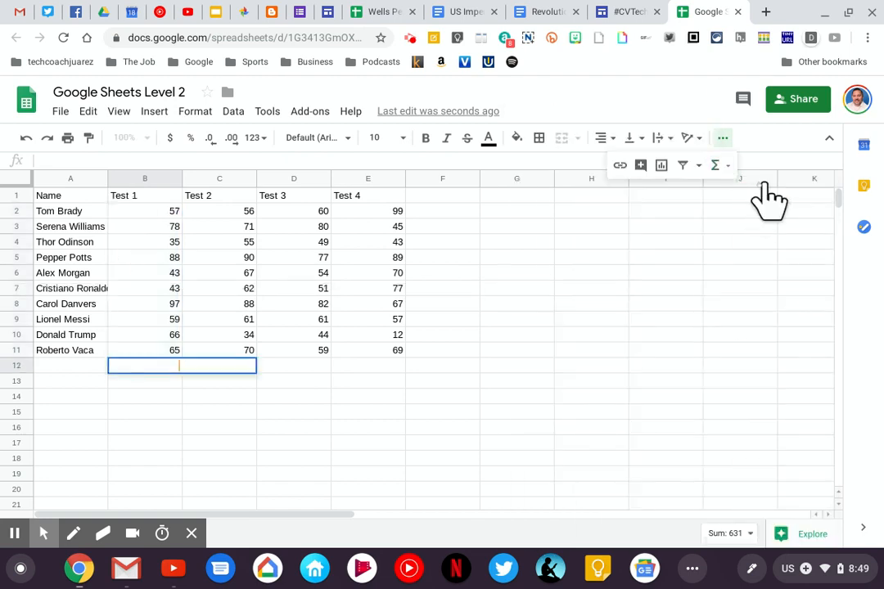
pyautogui.press('Return')
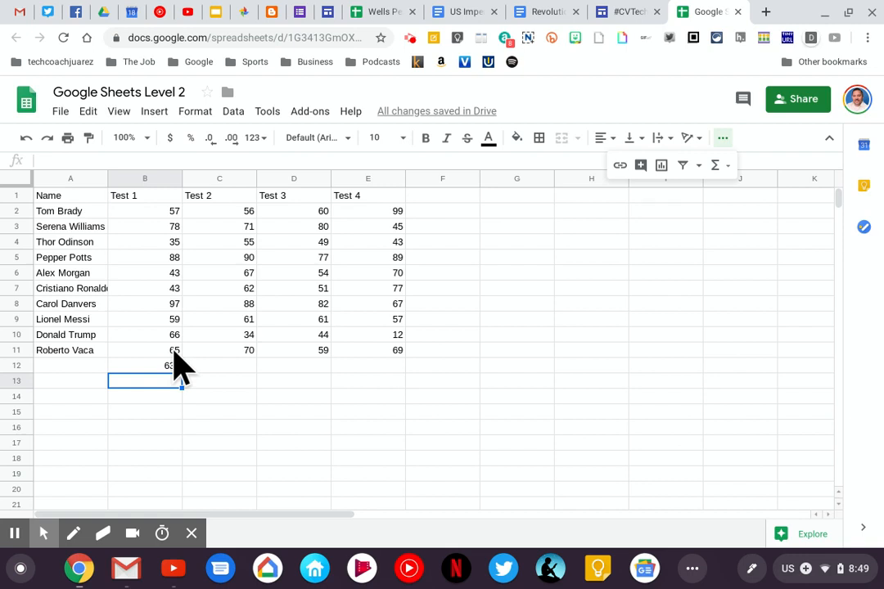
# Average the first student's four test scores in B2:E2 with the AVERAGE function, placing the result in F2
pyautogui.click(163, 215)
pyautogui.moveTo(163, 213); pyautogui.dragTo(355, 212)
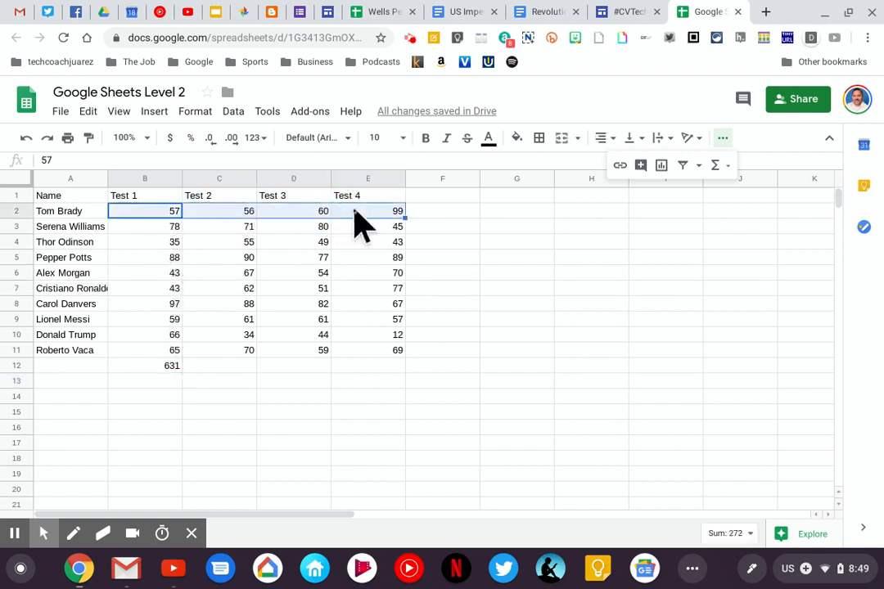
pyautogui.click(719, 166)
pyautogui.click(739, 215)
pyautogui.press('Return')
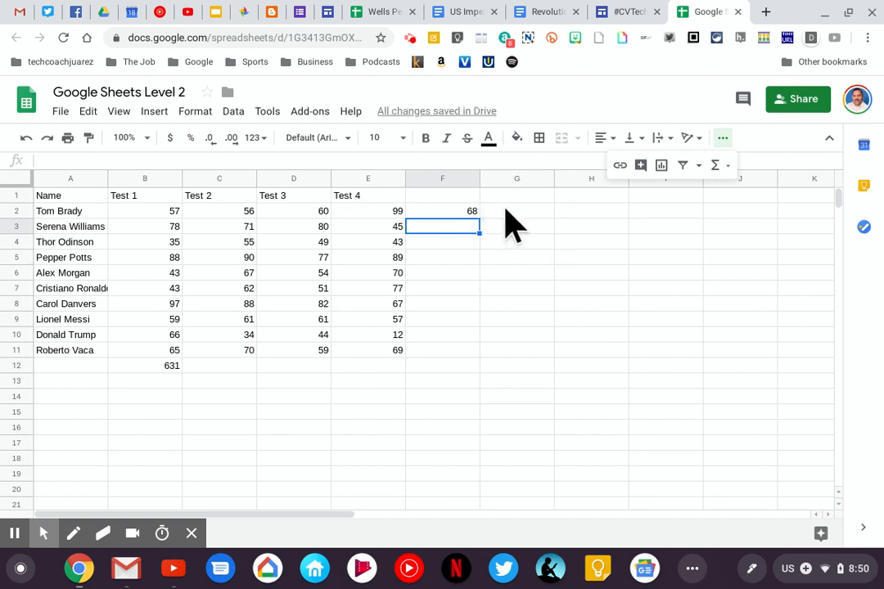
# Fill the average formula from F2 down to F11 so every student has an average
pyautogui.click(464, 212)
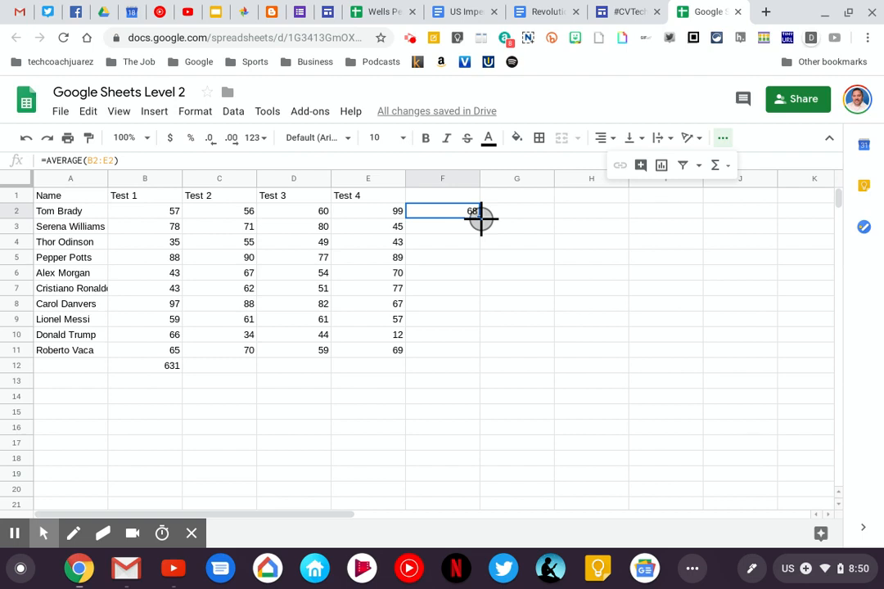
pyautogui.moveTo(481, 218); pyautogui.dragTo(481, 349)
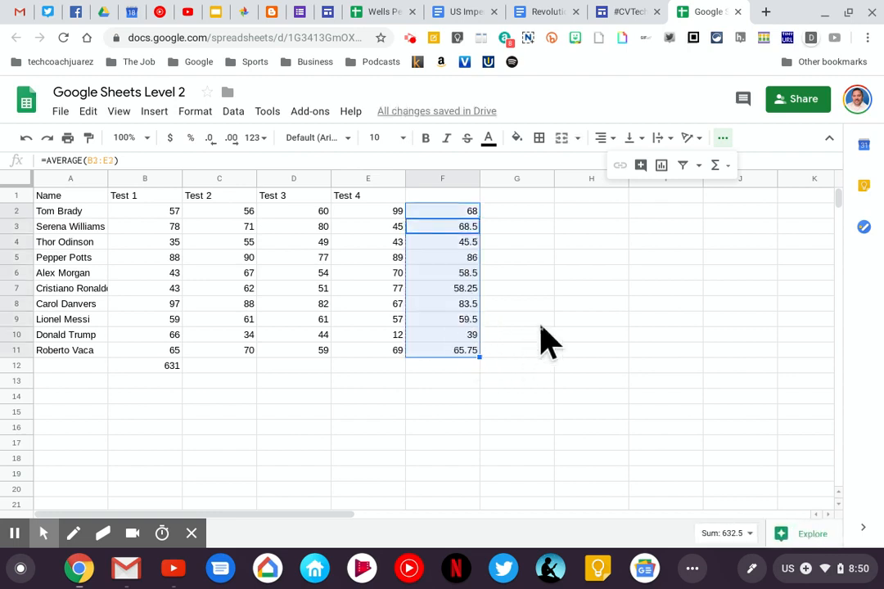
pyautogui.click(541, 324)
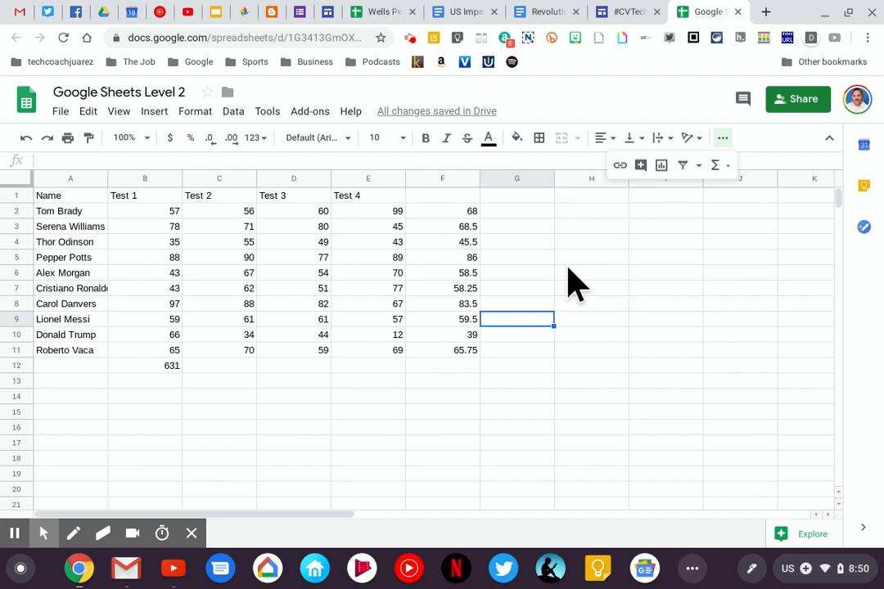
# Freeze the header row of the sheet (1 row)
pyautogui.click(17, 195)
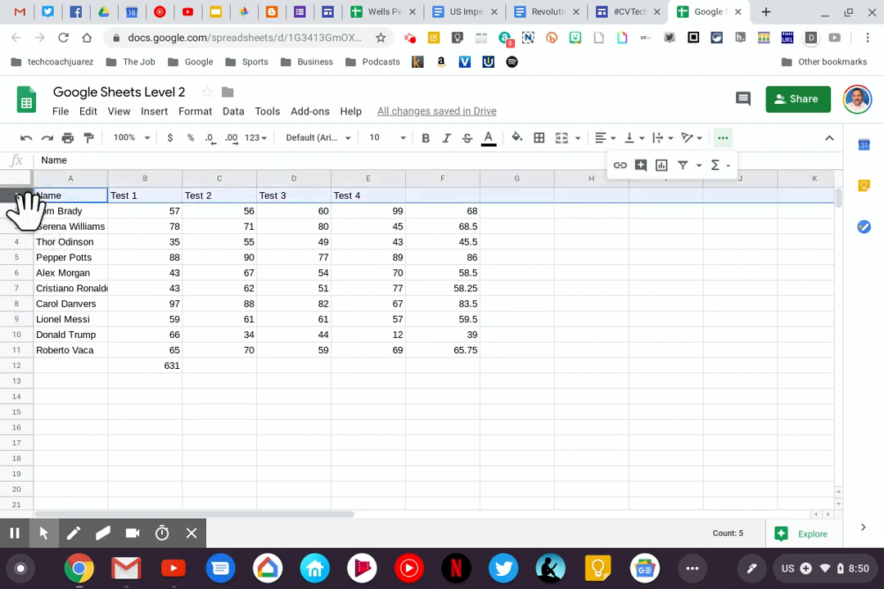
pyautogui.click(121, 112)
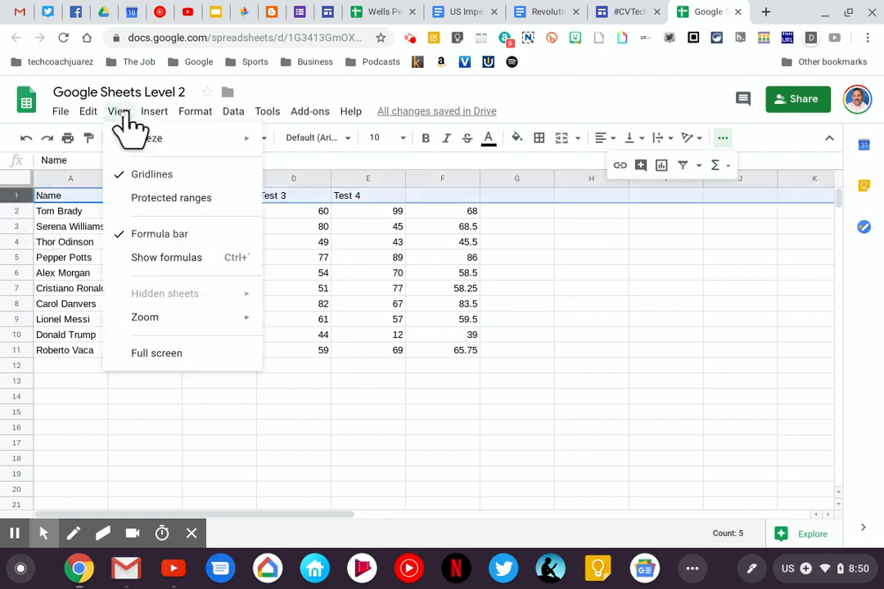
pyautogui.moveTo(131, 141)
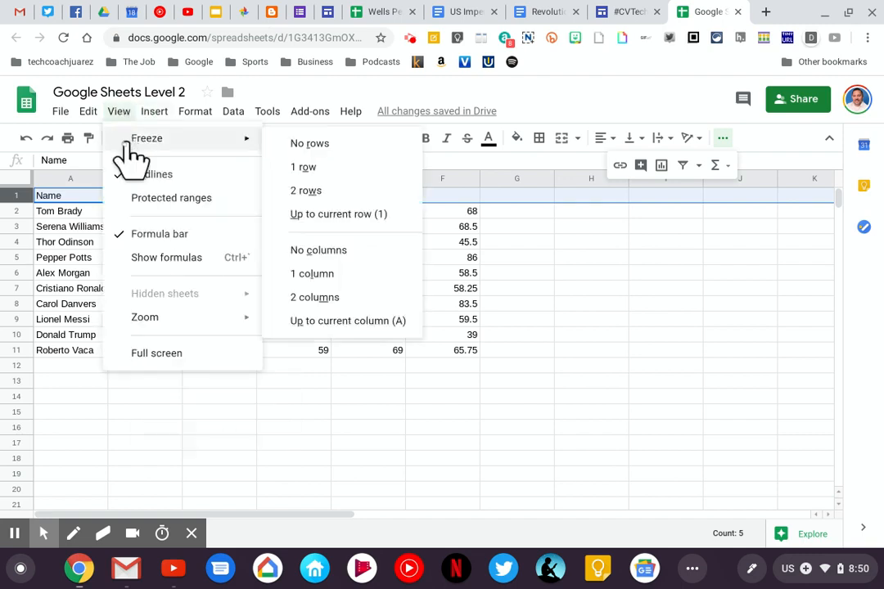
pyautogui.click(304, 169)
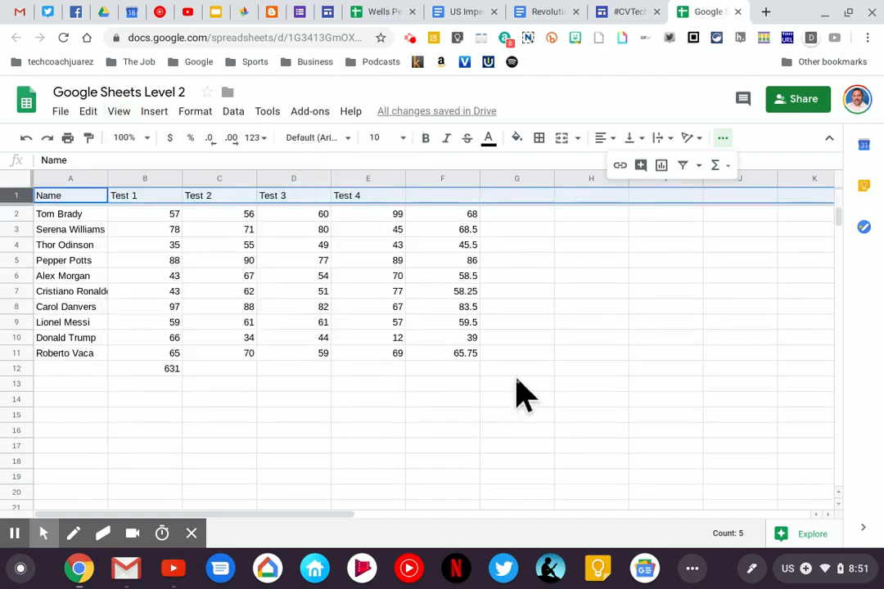
pyautogui.click(519, 354)
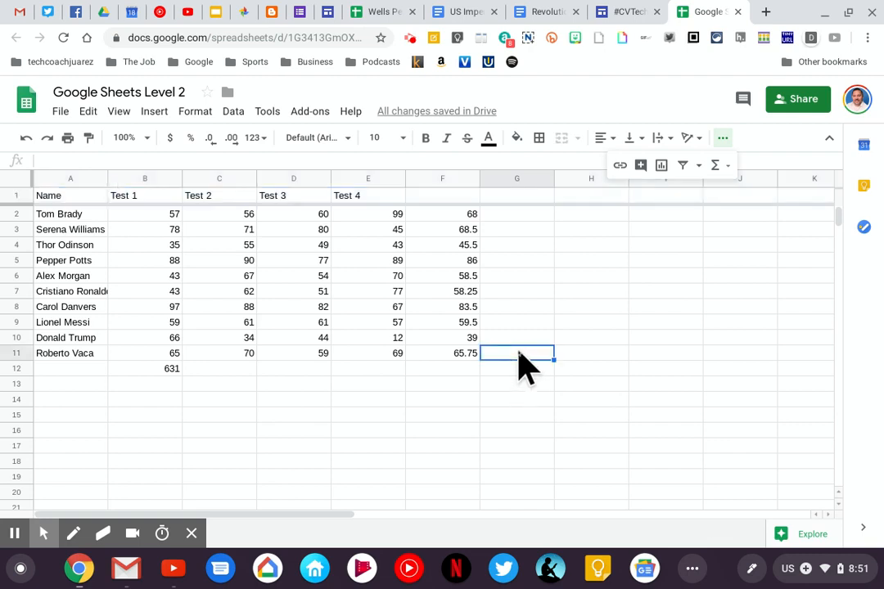
# Go down column A past the data and back up to row 1 to check the frozen header row
pyautogui.click(93, 386)
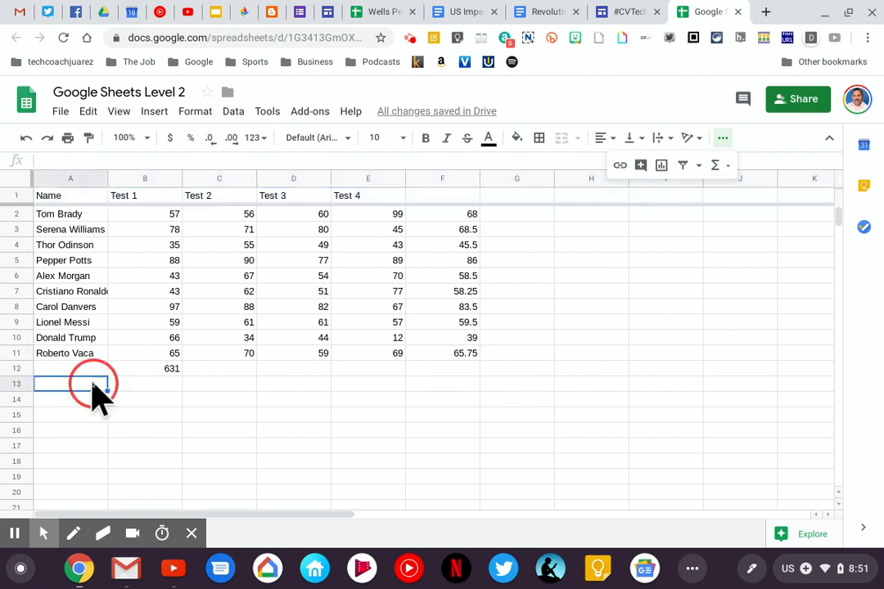
pyautogui.press('Down')
pyautogui.press('Down')
pyautogui.press('Down')
pyautogui.press('Down')
pyautogui.press('Down')
pyautogui.press('Down')
pyautogui.press('Down')
pyautogui.press('Down')
pyautogui.press('Down')
pyautogui.press('Down')
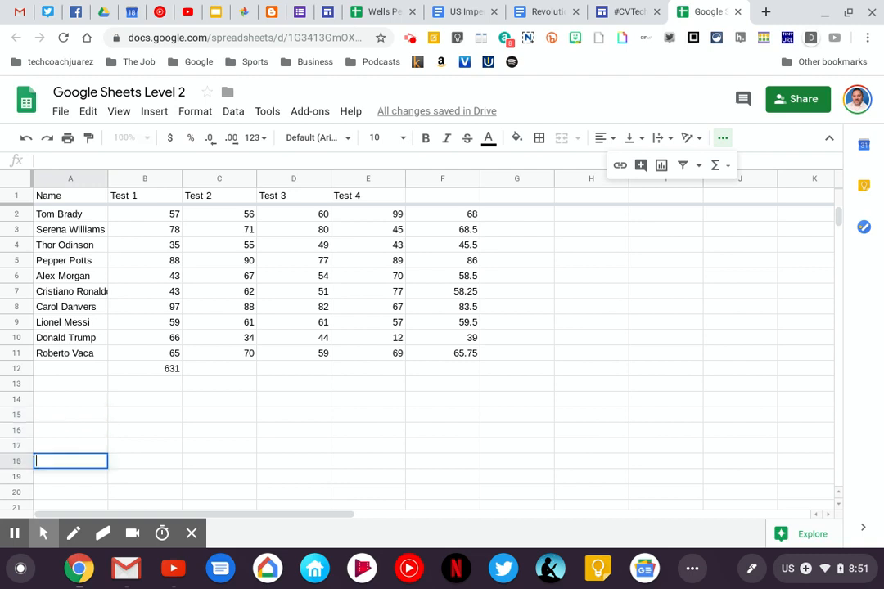
pyautogui.press('Down')
pyautogui.press('Down')
pyautogui.press('Down')
pyautogui.press('Down')
pyautogui.press('Down')
pyautogui.press('Down')
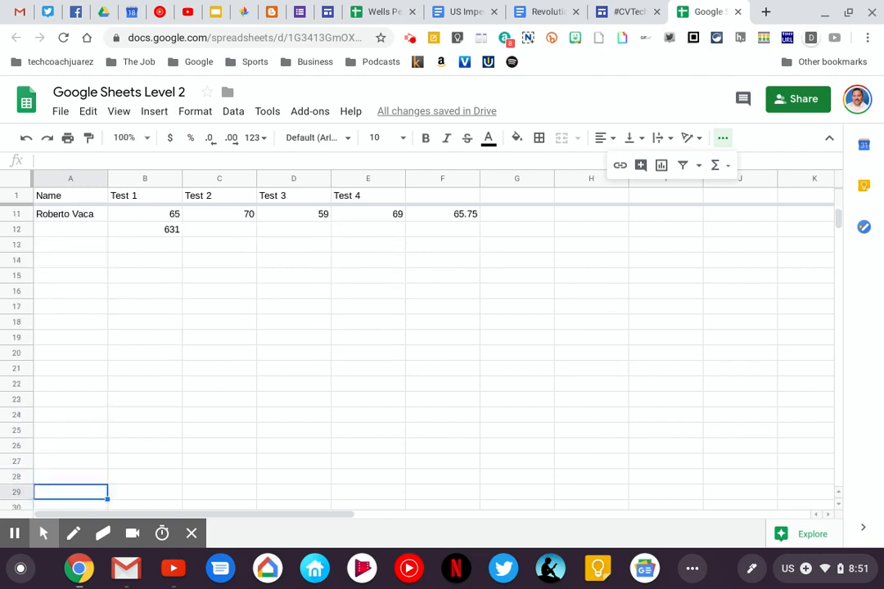
pyautogui.press('Up')
pyautogui.press('Up')
pyautogui.press('Up')
pyautogui.press('Up')
pyautogui.press('Up')
pyautogui.press('Up')
pyautogui.press('Up')
pyautogui.press('Up')
pyautogui.press('Up')
pyautogui.press('Up')
pyautogui.press('Up')
pyautogui.press('Up')
pyautogui.press('Up')
pyautogui.press('Up')
pyautogui.press('Up')
pyautogui.press('Up')
pyautogui.press('Up')
pyautogui.press('Up')
pyautogui.press('Up')
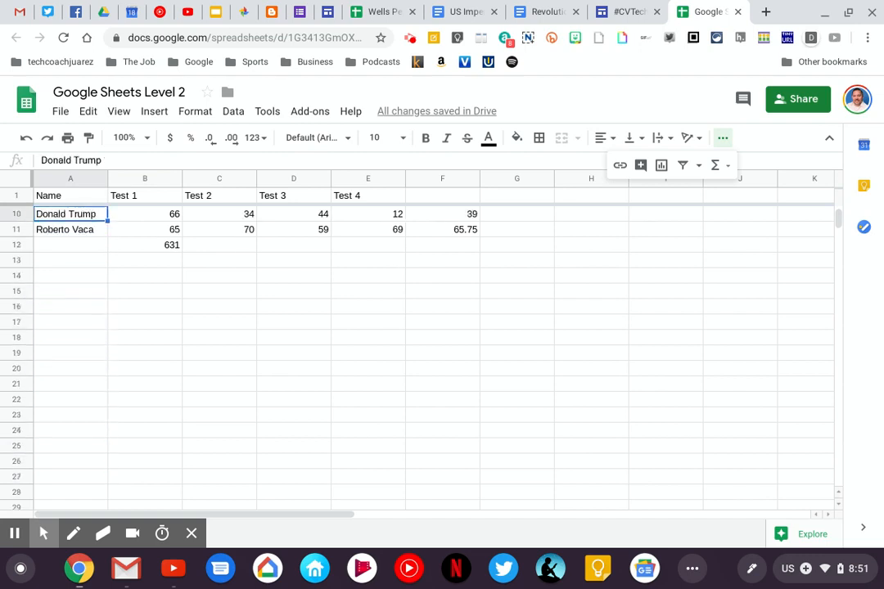
pyautogui.press('Up')
pyautogui.press('Up')
pyautogui.press('Up')
pyautogui.press('Up')
pyautogui.press('Up')
pyautogui.press('Up')
pyautogui.press('Up')
pyautogui.press('Up')
pyautogui.press('Up')
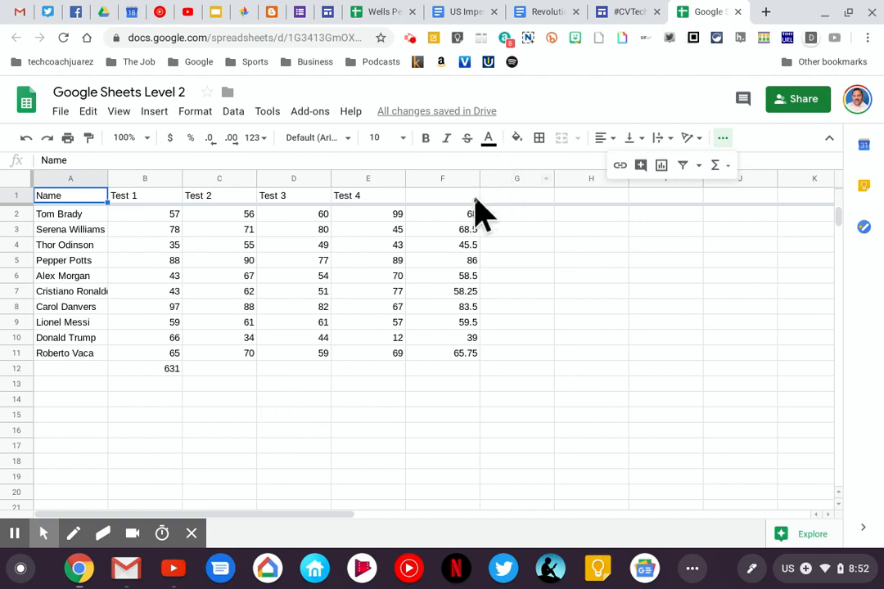
# Sort the sheet by the averages in column F in Z → A order
pyautogui.moveTo(463, 214); pyautogui.dragTo(459, 359)
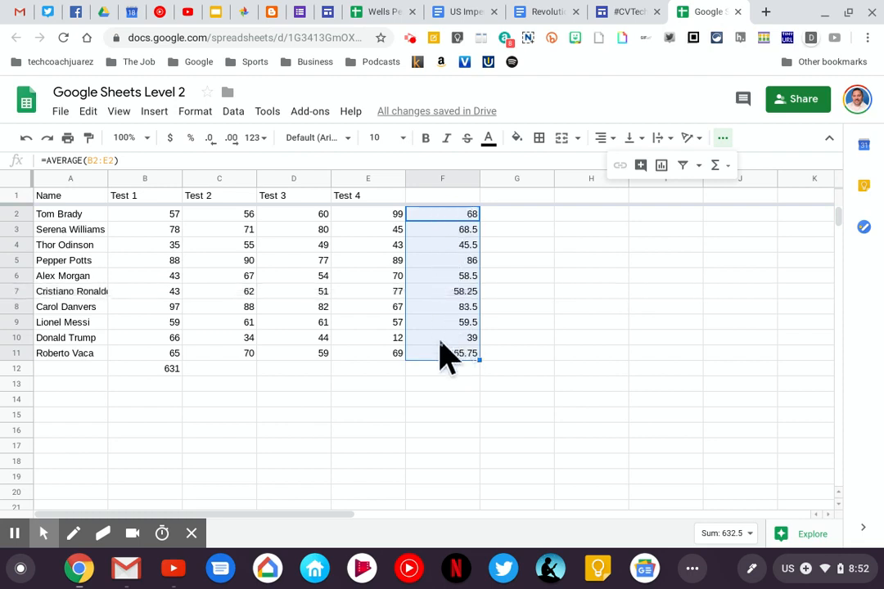
pyautogui.click(473, 180)
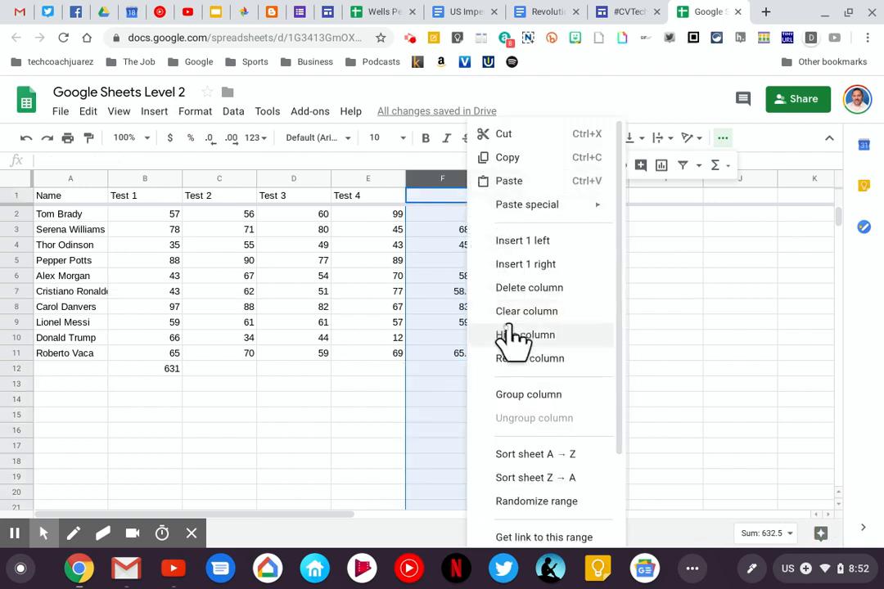
pyautogui.click(544, 478)
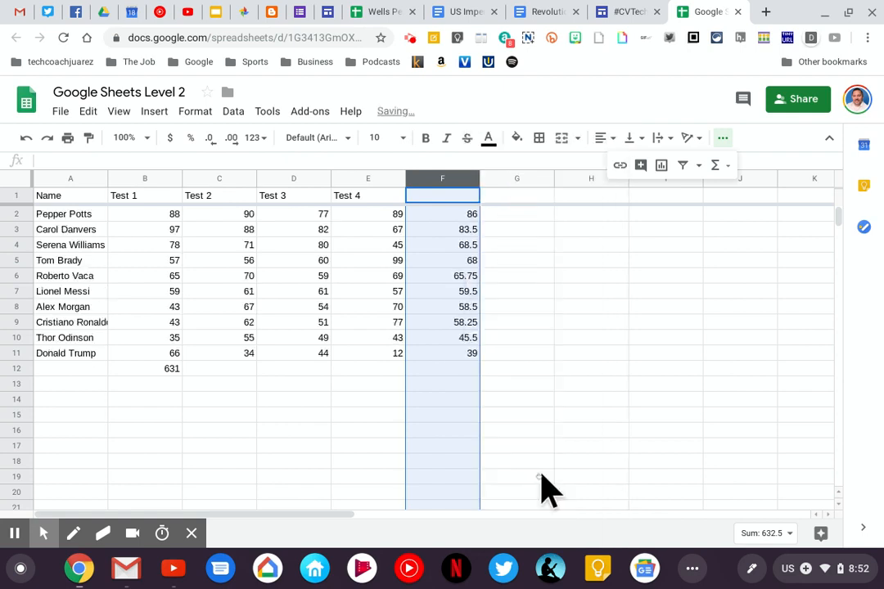
# Insert a chart from the student names, test scores and averages in the range A1:F12
pyautogui.click(501, 245)
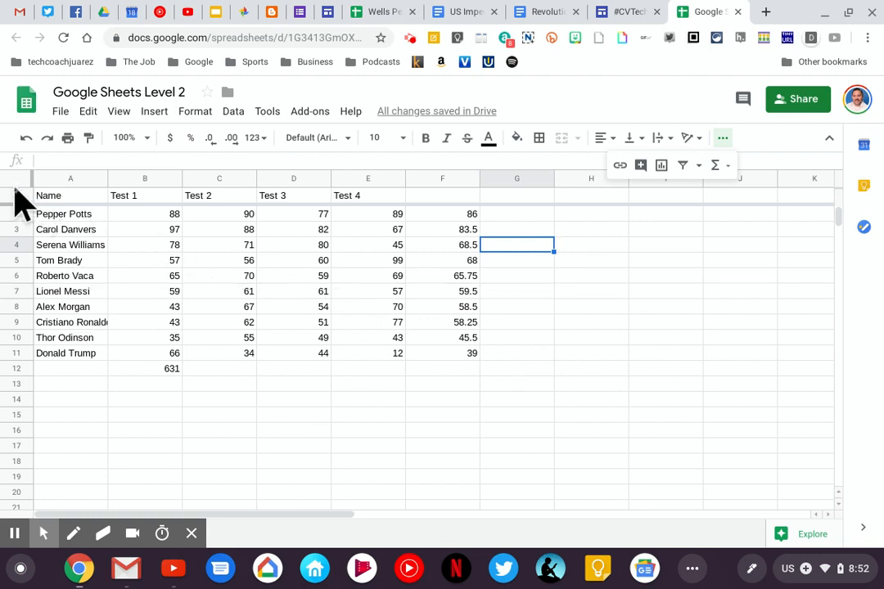
pyautogui.moveTo(49, 198); pyautogui.dragTo(467, 381)
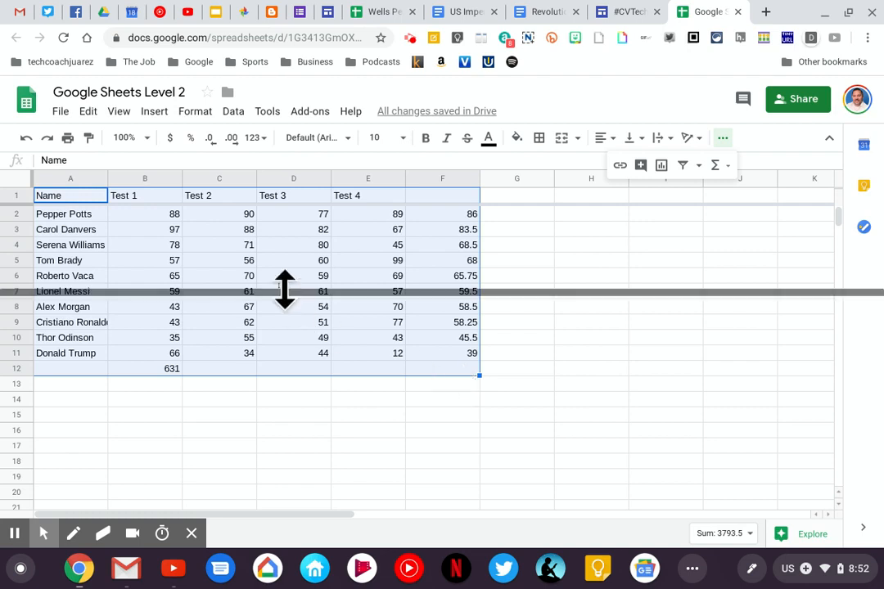
pyautogui.click(154, 114)
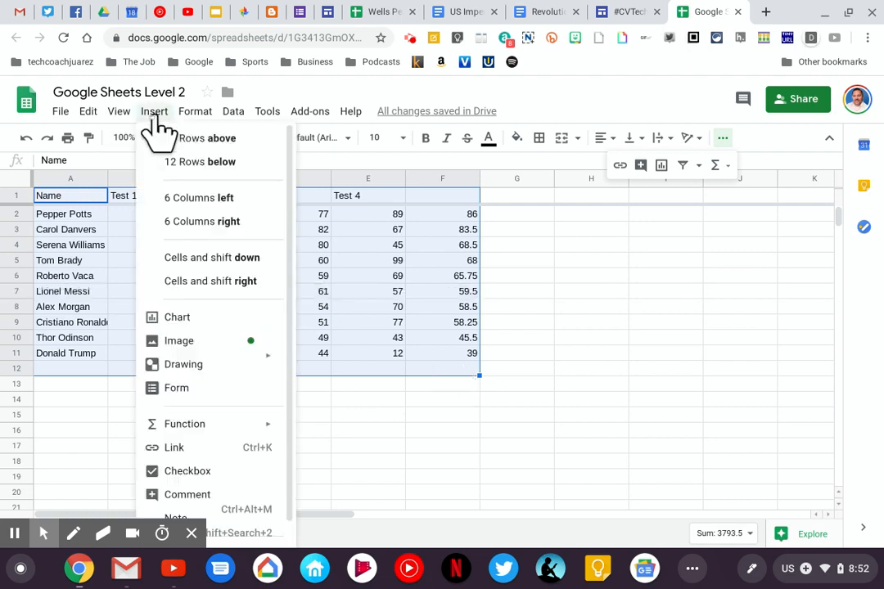
pyautogui.click(180, 320)
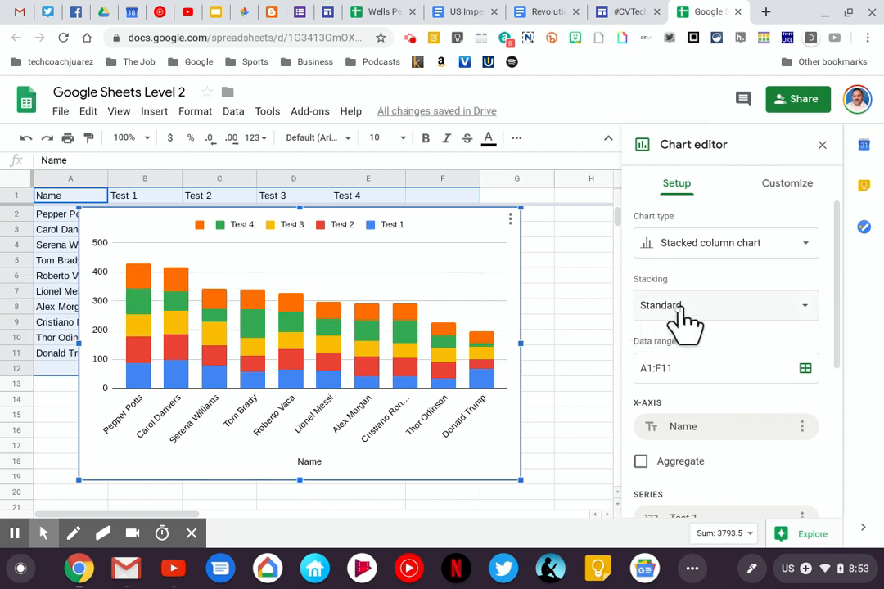
# Change the chart type to a 3D pie chart and close the chart editor
pyautogui.click(681, 246)
pyautogui.scroll(-5, 720, 375)
pyautogui.scroll(-5, 720, 376)
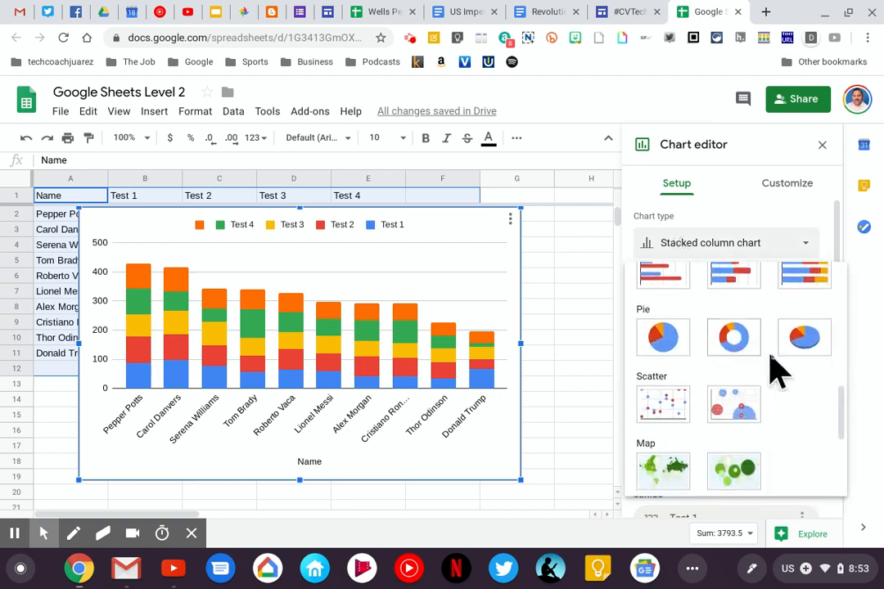
pyautogui.click(805, 357)
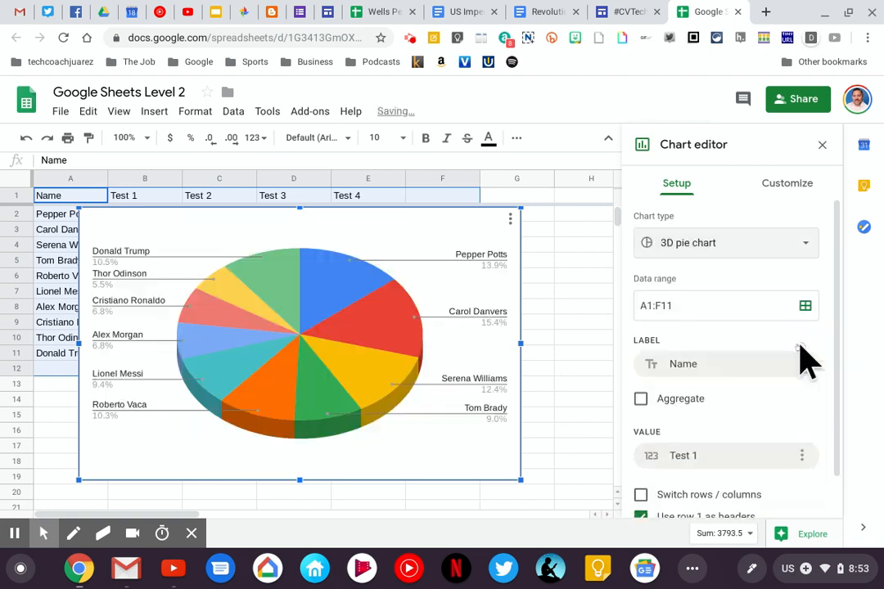
pyautogui.click(822, 144)
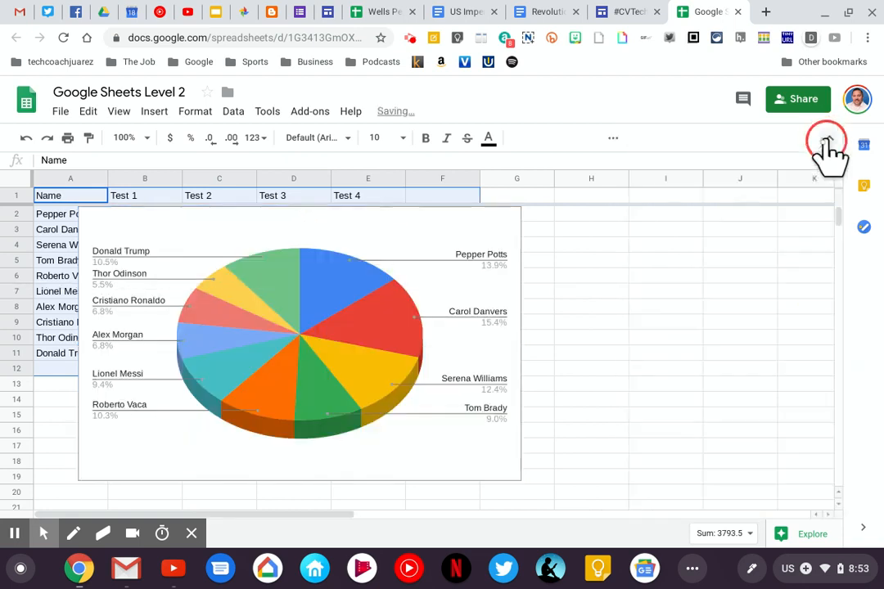